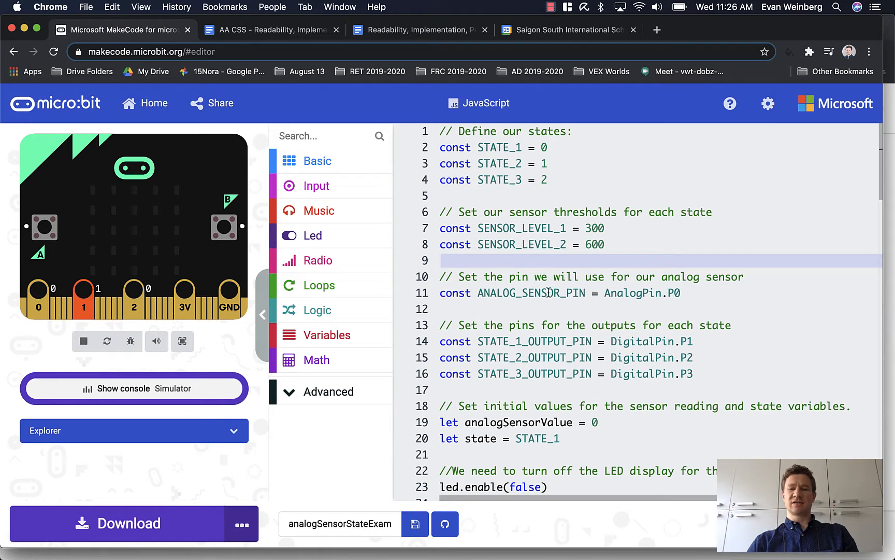
# Switch to GitHub in Safari and start a new repository named analog_sensor_state_example.
pyautogui.click(618, 357)
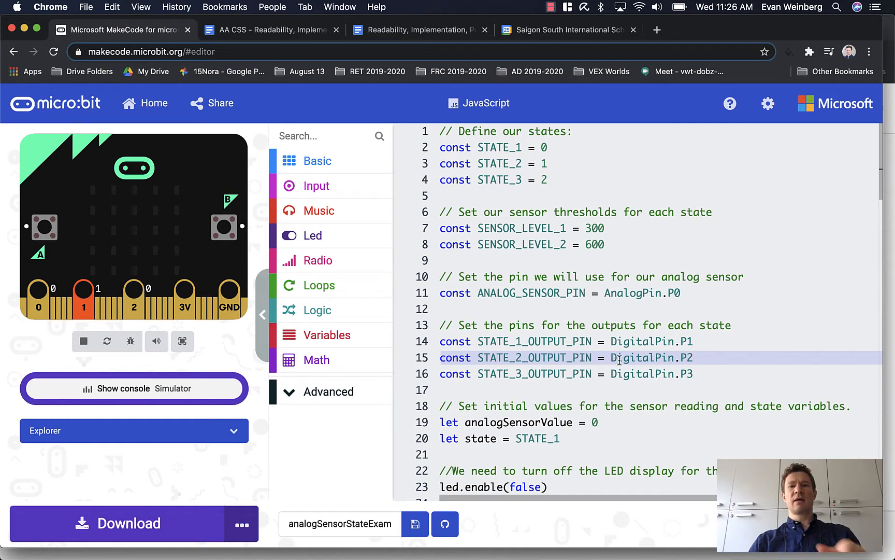
pyautogui.hotkey('ctrl', 'Right')
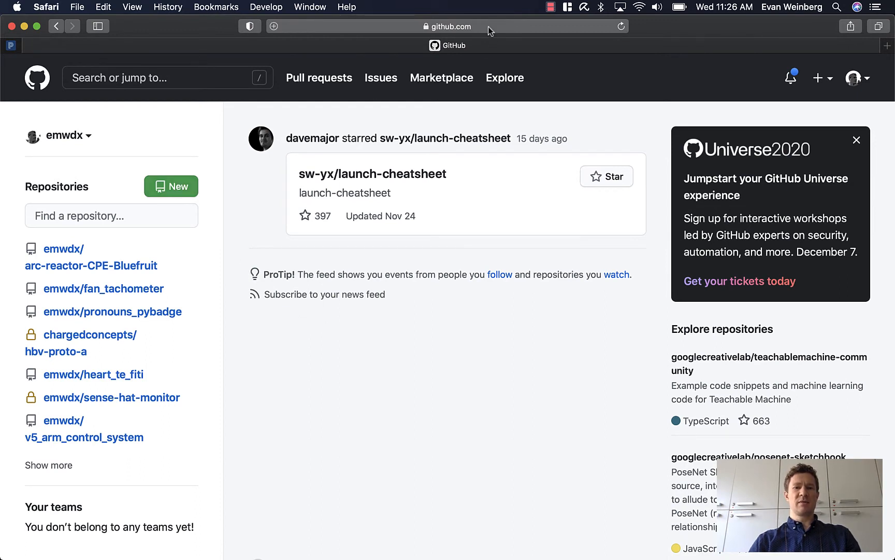
pyautogui.click(179, 190)
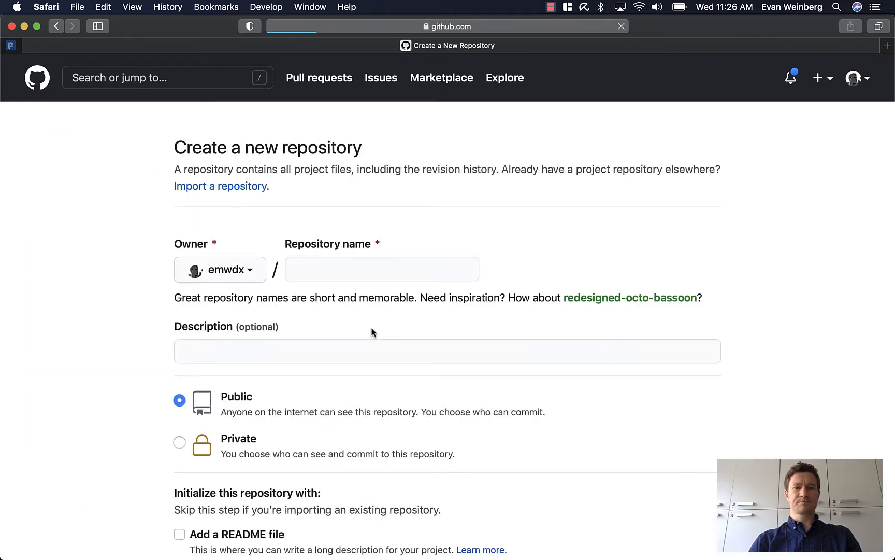
pyautogui.click(313, 275)
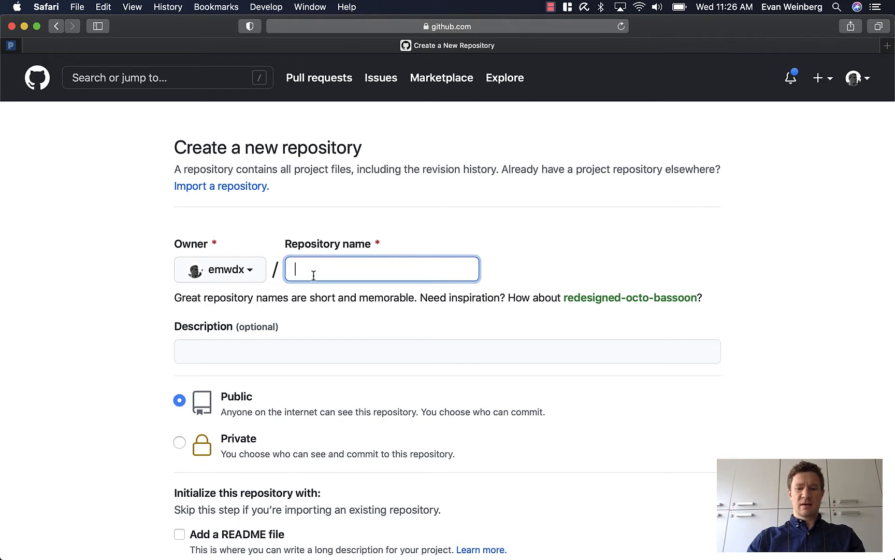
pyautogui.write('analog_senso')
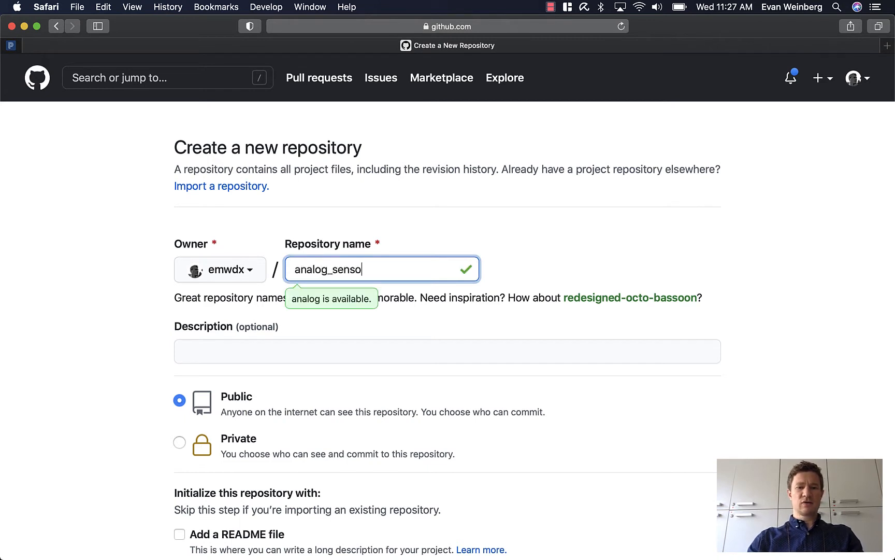
pyautogui.write('r_state-ex')
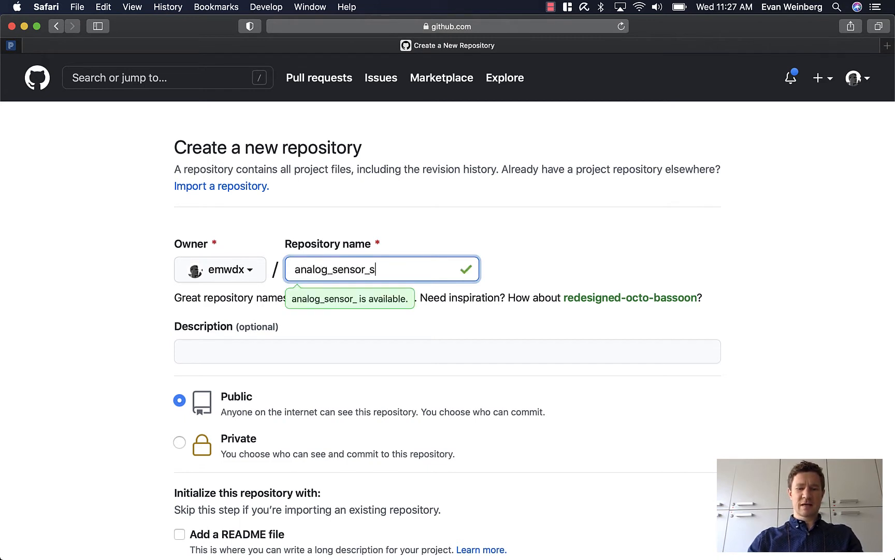
pyautogui.press('BackSpace')
pyautogui.press('BackSpace')
pyautogui.press('BackSpace')
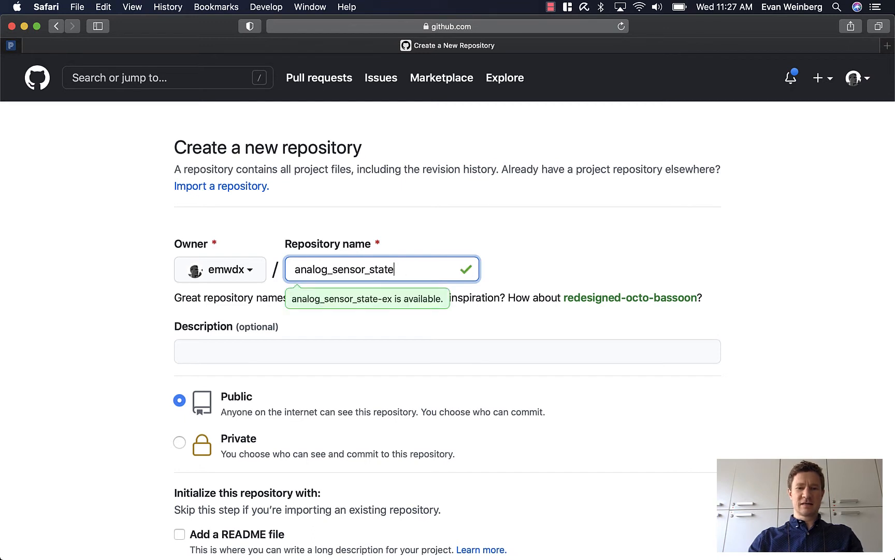
pyautogui.write('_example')
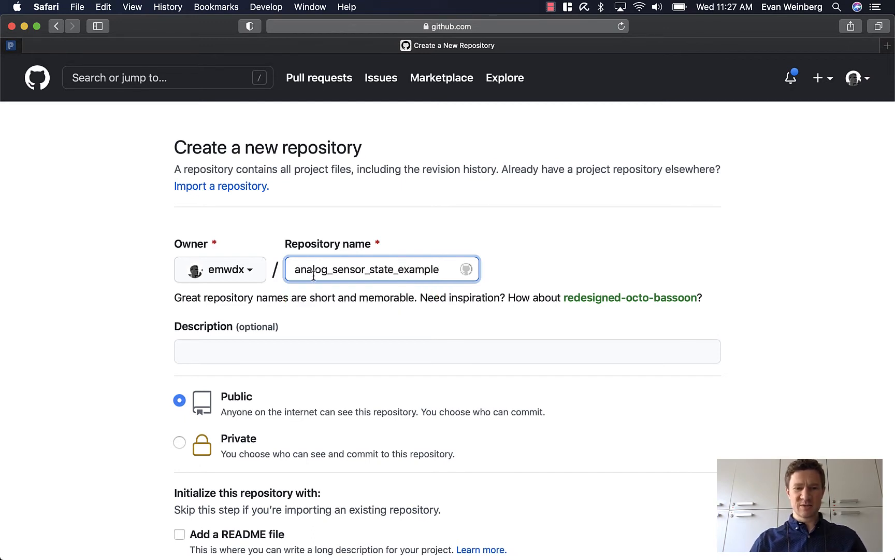
# Describe the repository as "This is my starter code for a state based system that uses an analog sensor to change state.".
pyautogui.click(290, 346)
pyautogui.write('This i')
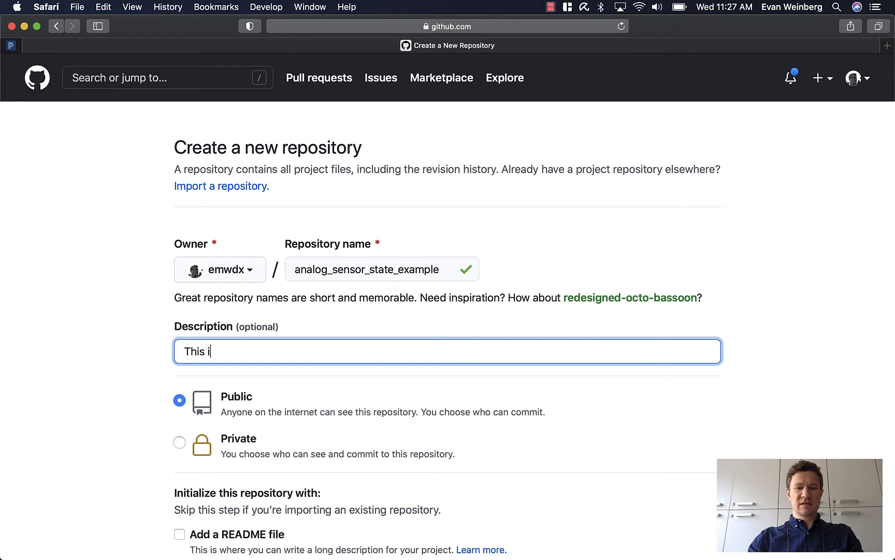
pyautogui.write('s my starte')
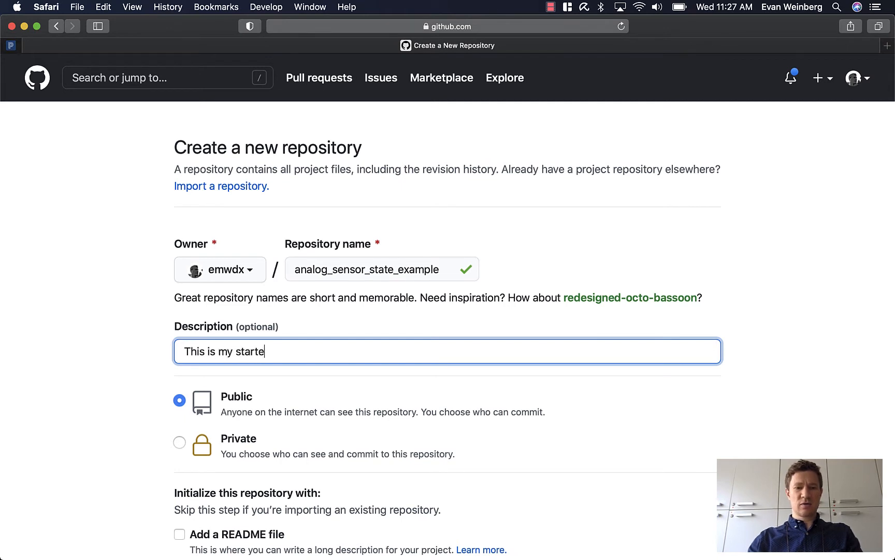
pyautogui.write('r code for a state ')
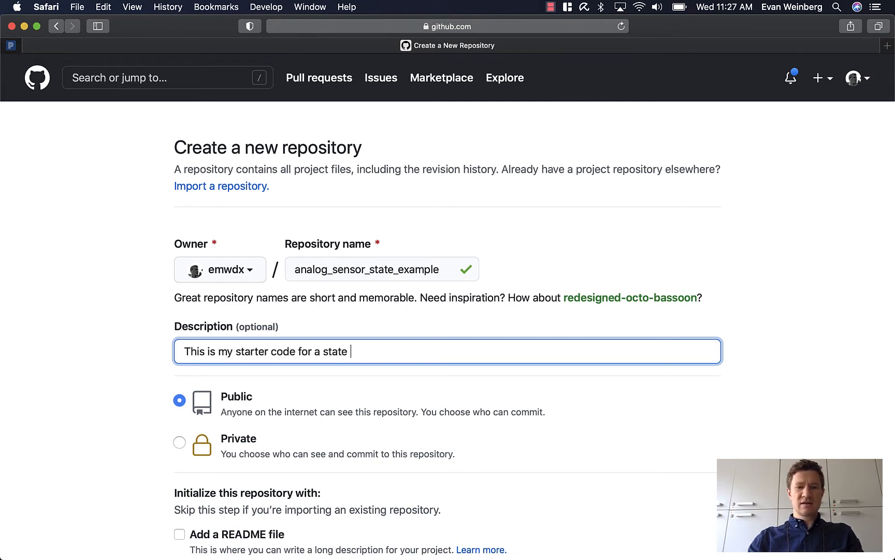
pyautogui.write('based sys')
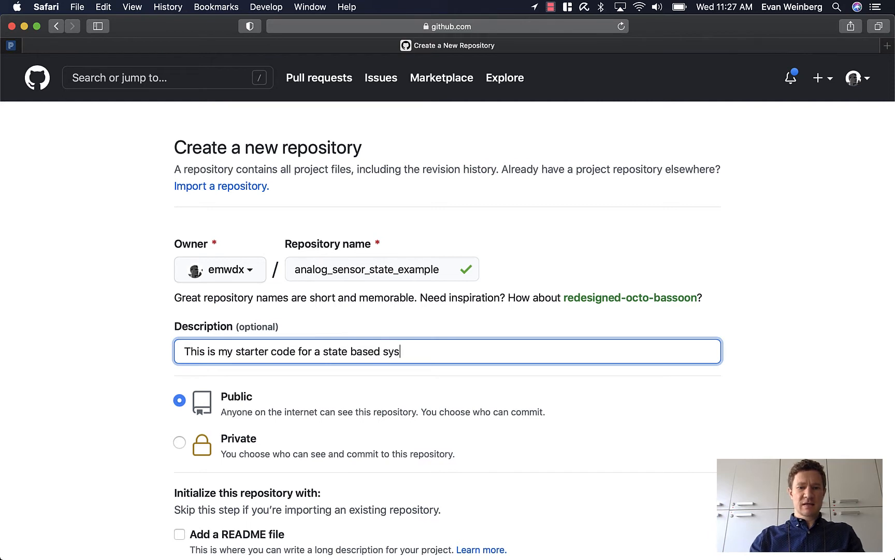
pyautogui.write('tem that use')
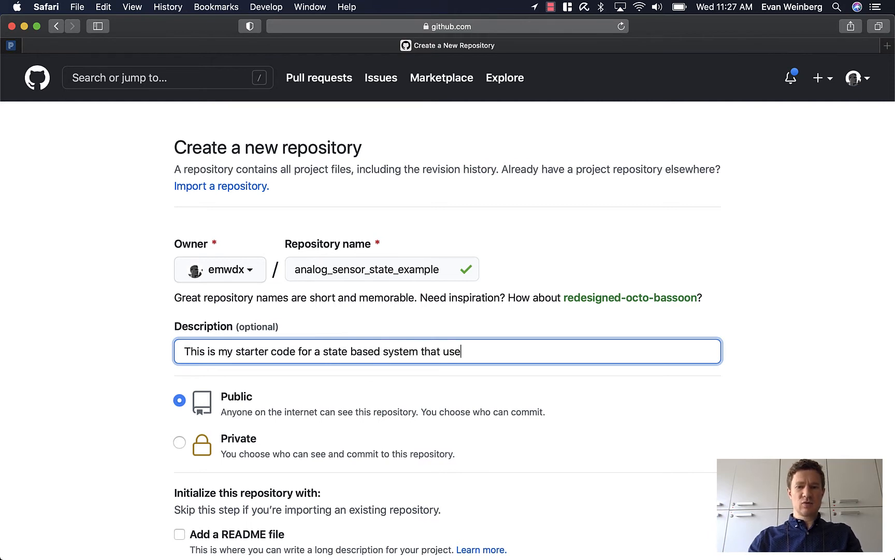
pyautogui.write('s an an')
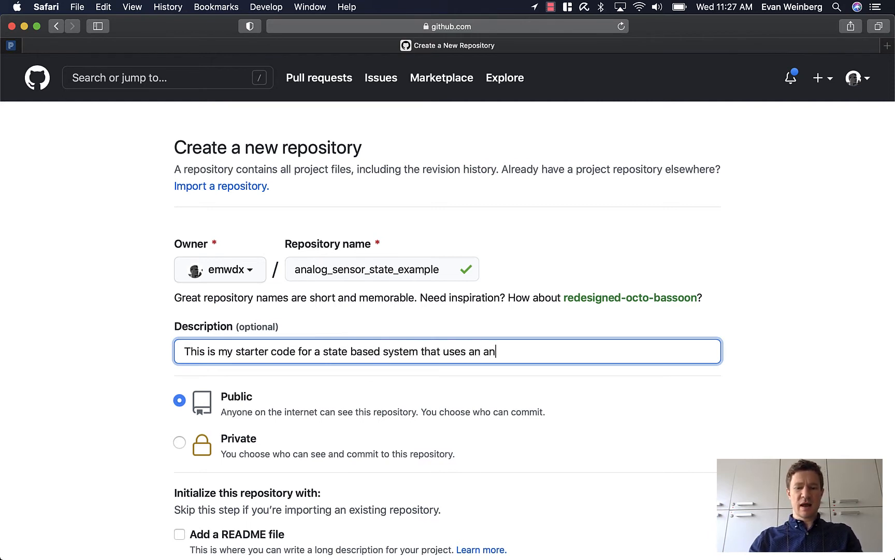
pyautogui.write('alog senso')
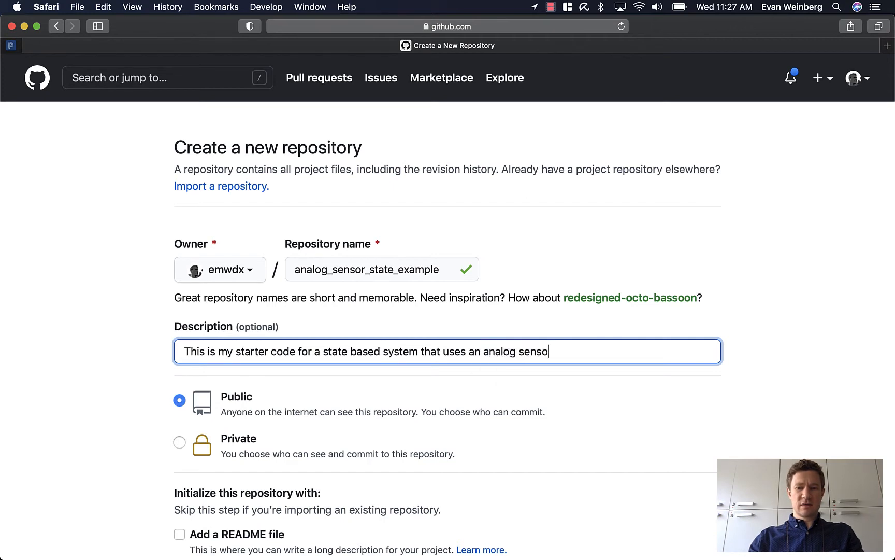
pyautogui.write('r to change state.')
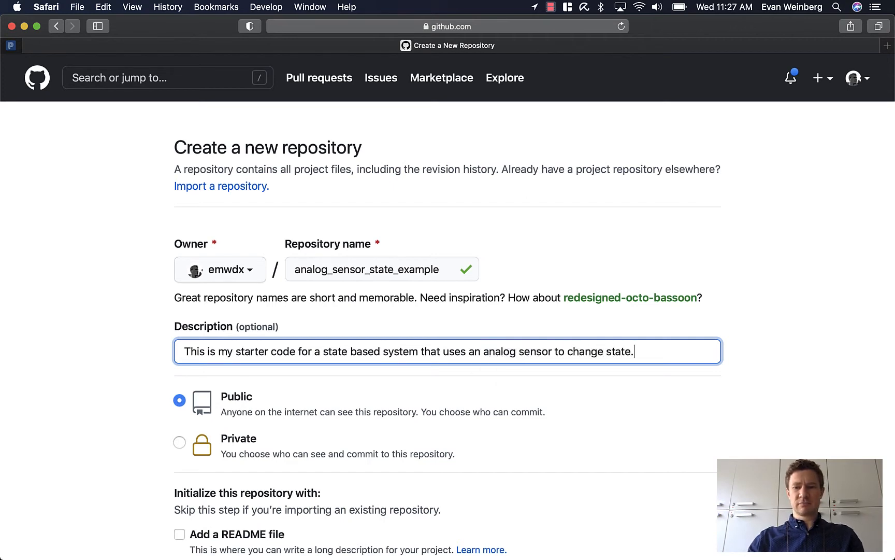
# Create the public repository, initialized with a README file and the MIT License.
pyautogui.scroll(-3, 276, 433)
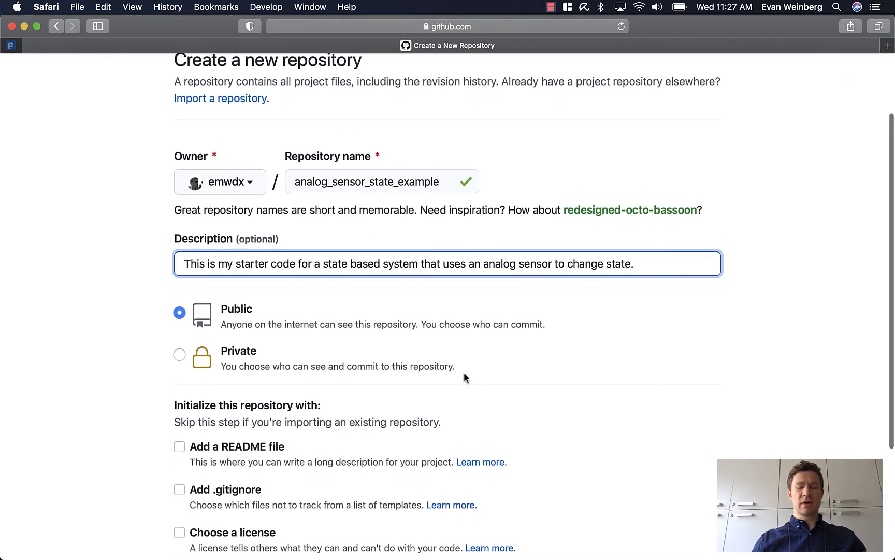
pyautogui.scroll(-1, 481, 390)
pyautogui.scroll(-3, 481, 395)
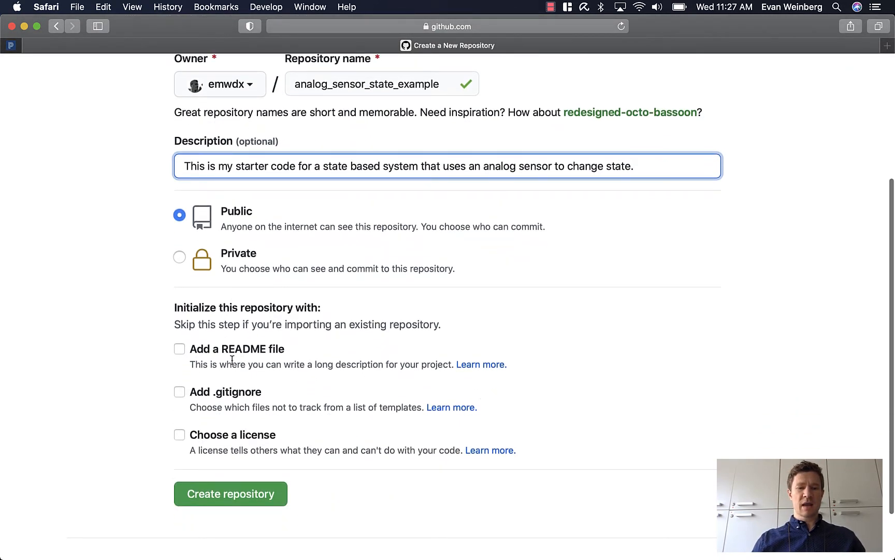
pyautogui.click(180, 351)
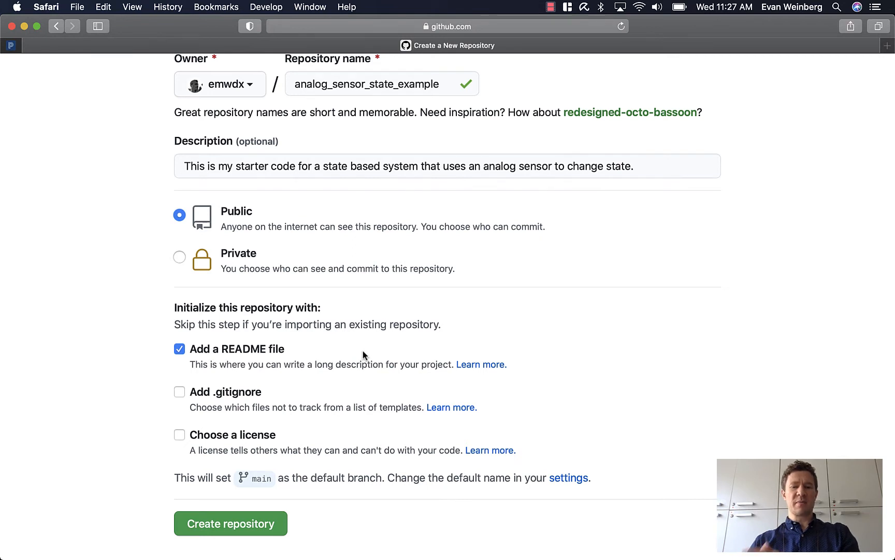
pyautogui.click(180, 435)
pyautogui.click(256, 476)
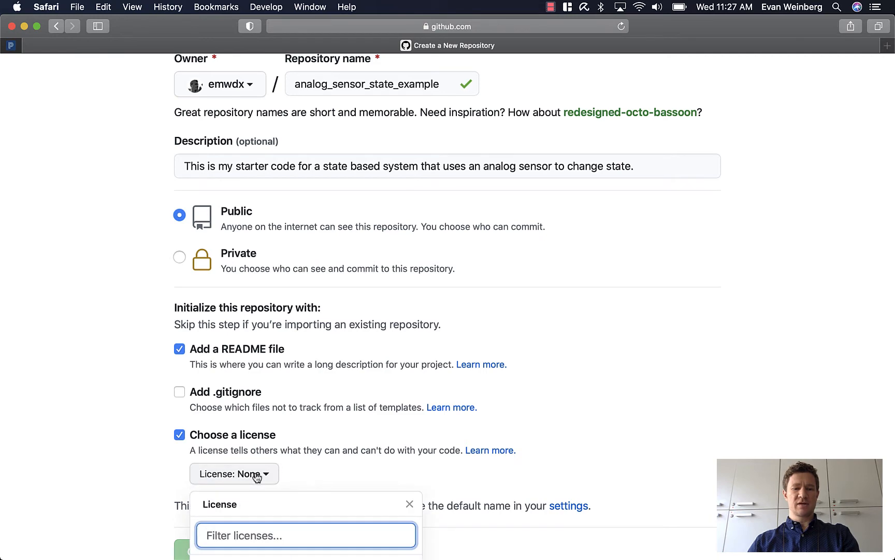
pyautogui.scroll(-10, 291, 500)
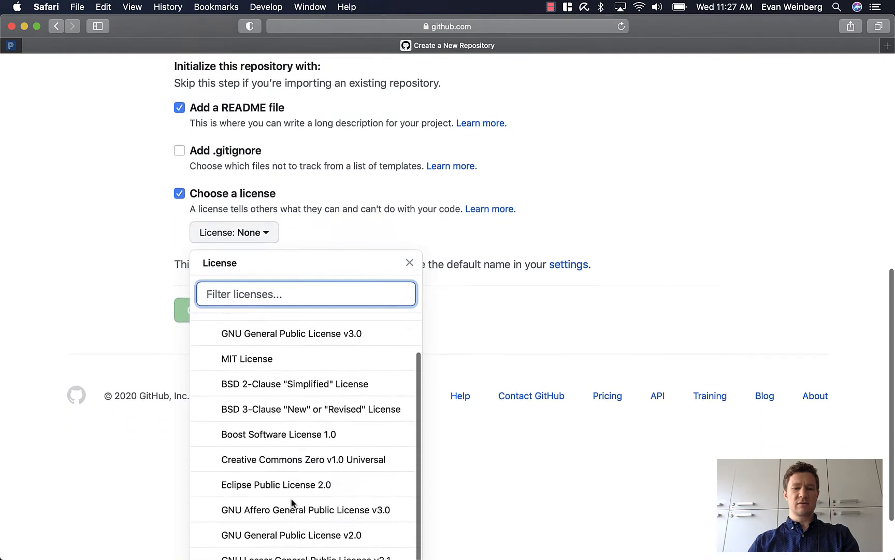
pyautogui.scroll(3, 292, 455)
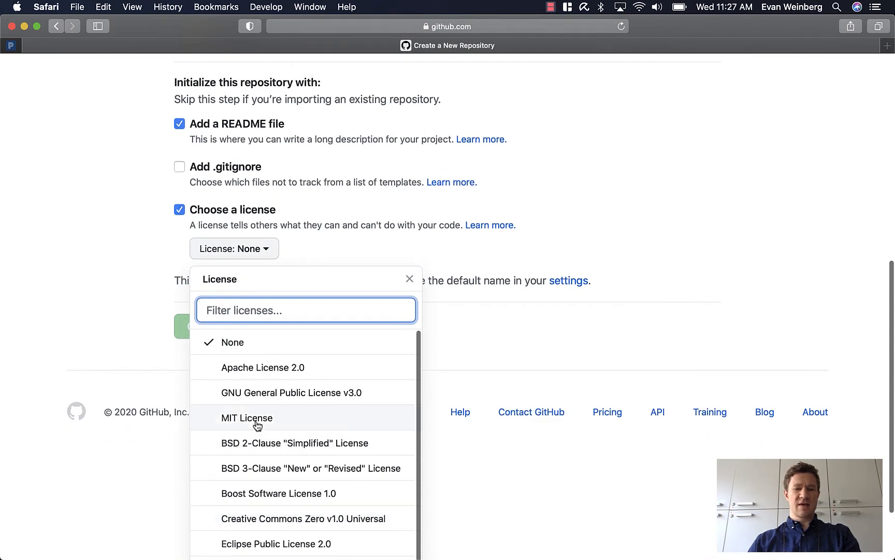
pyautogui.click(256, 423)
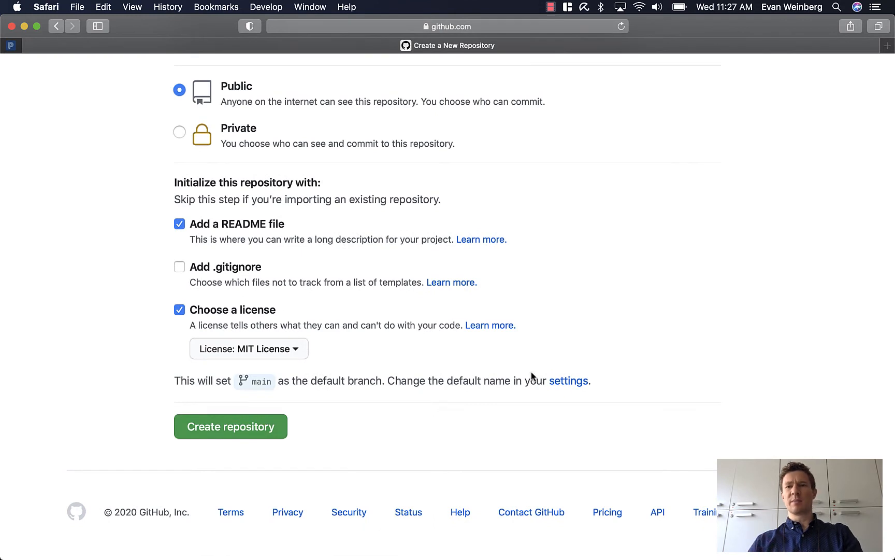
pyautogui.scroll(2, 480, 415)
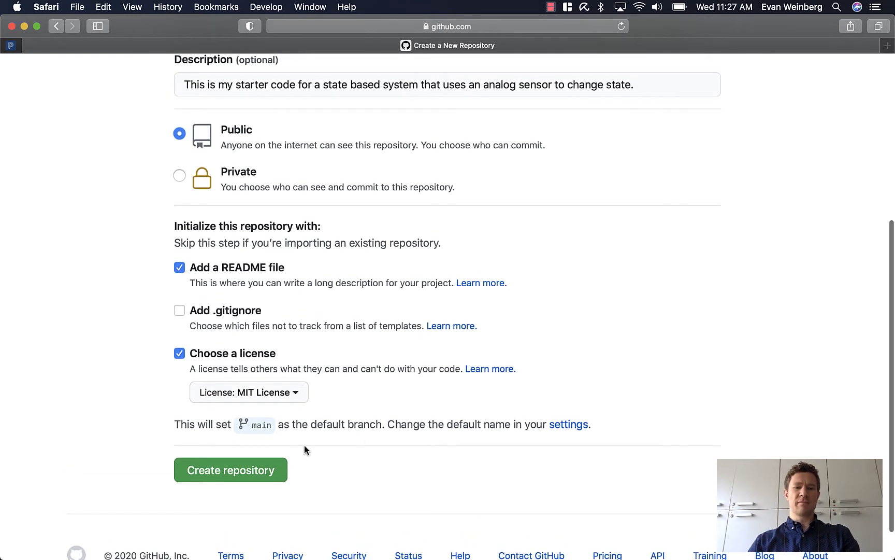
pyautogui.click(249, 473)
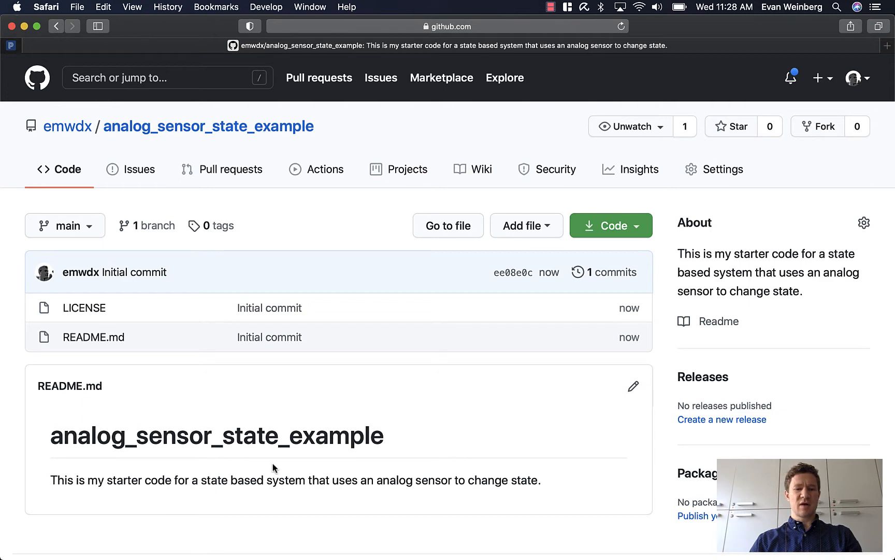
# Review the text of the repository's LICENSE file and return to the repository's main page.
pyautogui.click(97, 310)
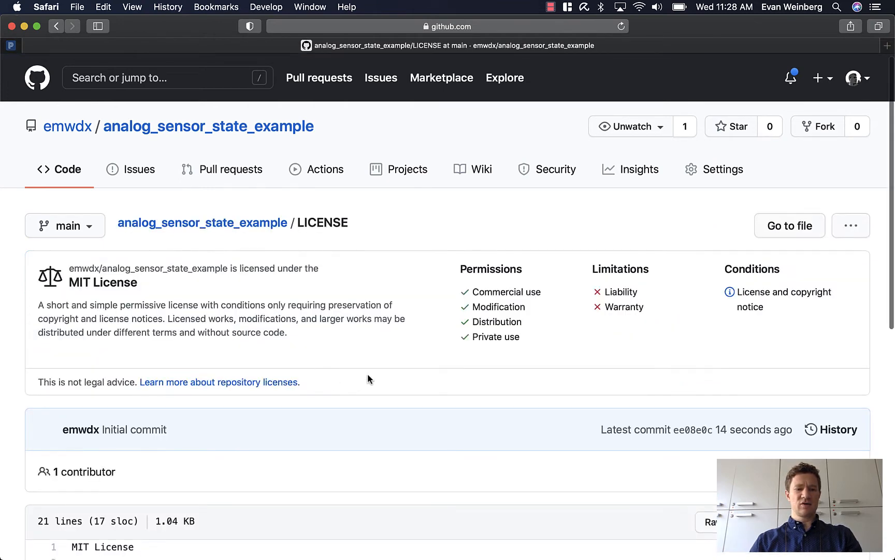
pyautogui.scroll(-7, 368, 373)
pyautogui.scroll(-2, 369, 378)
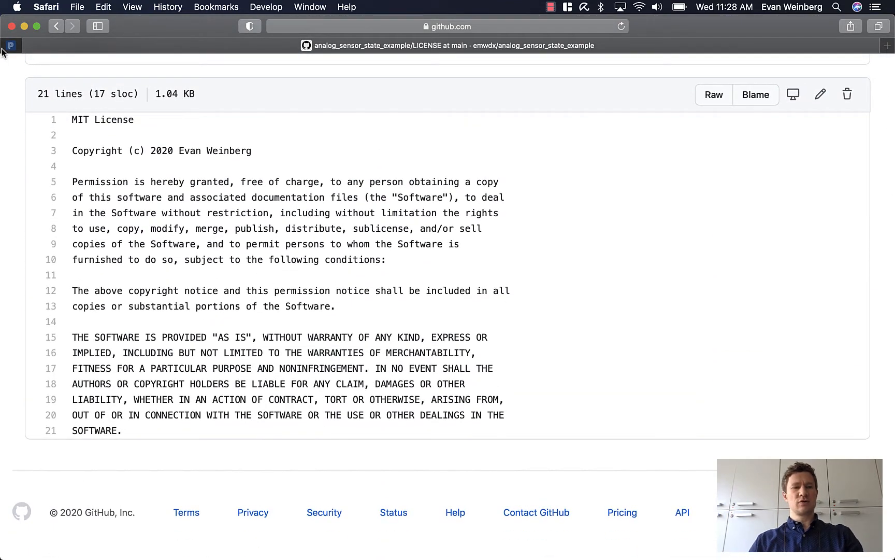
pyautogui.press('super+bracketleft')
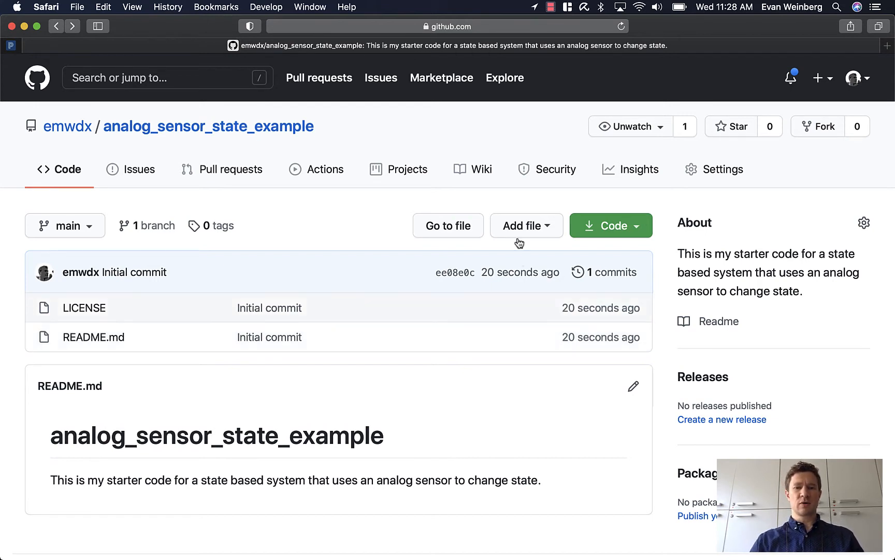
# Start a new file named code.txt in the repository and place the cursor in its empty content area.
pyautogui.click(530, 226)
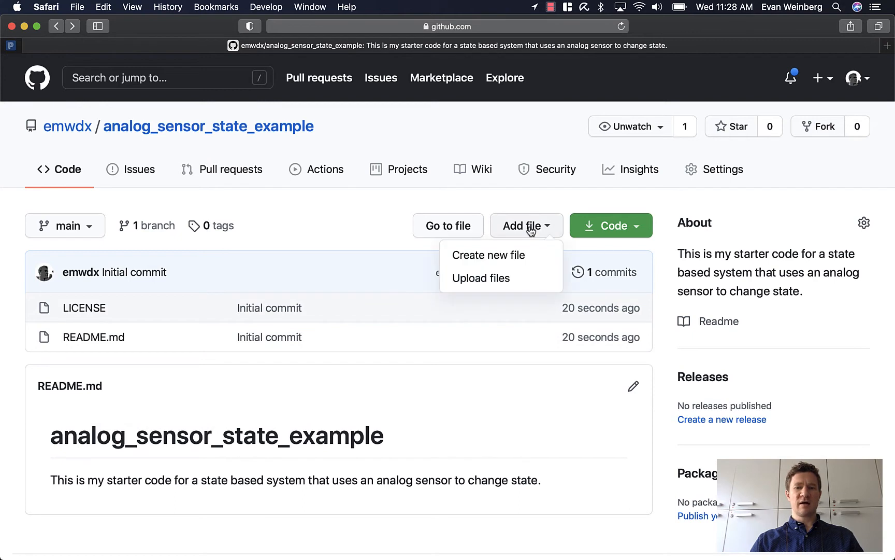
pyautogui.click(517, 262)
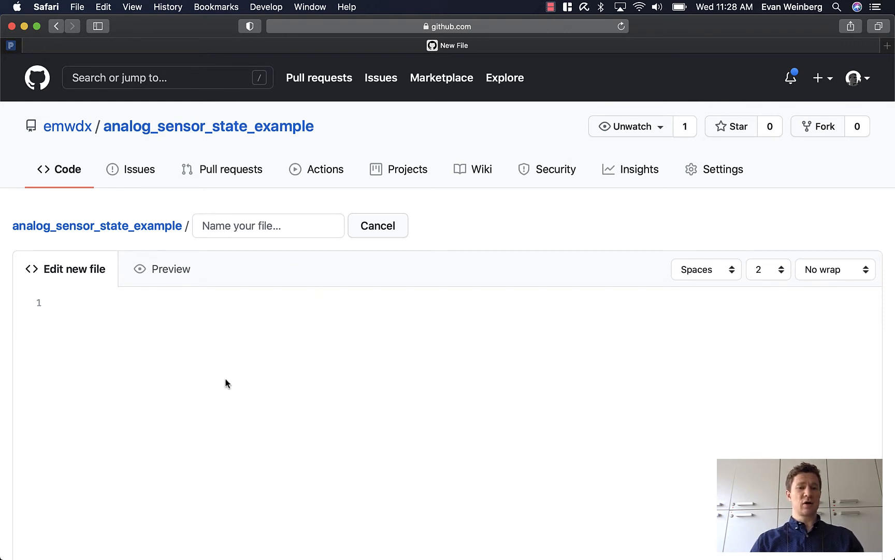
pyautogui.click(227, 228)
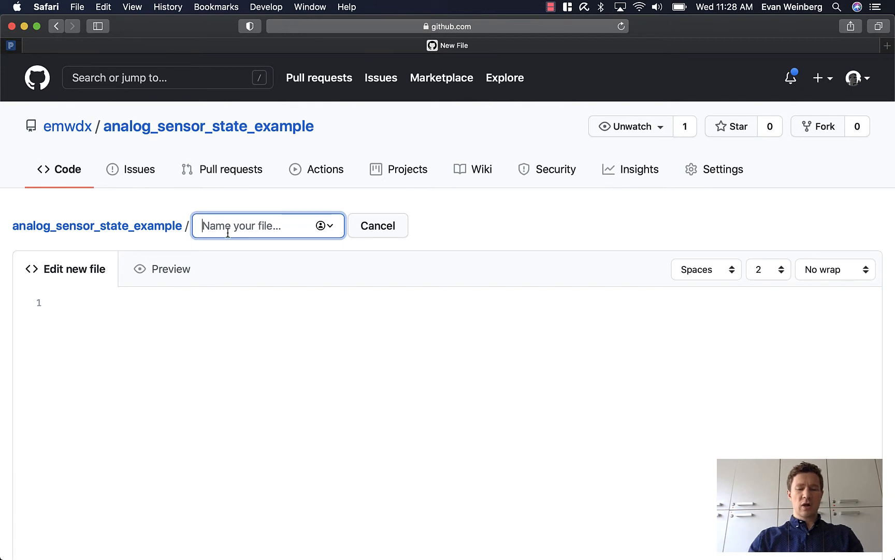
pyautogui.write('code.t')
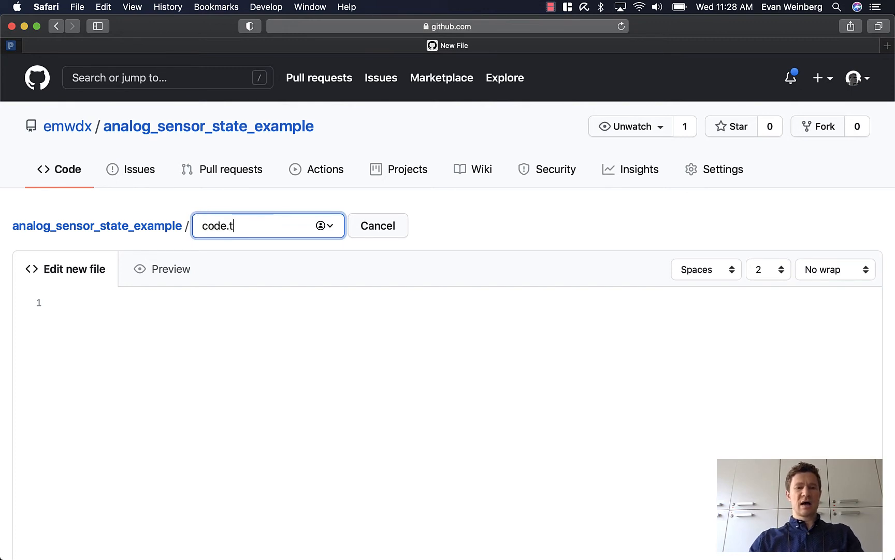
pyautogui.write('xt')
pyautogui.click(262, 325)
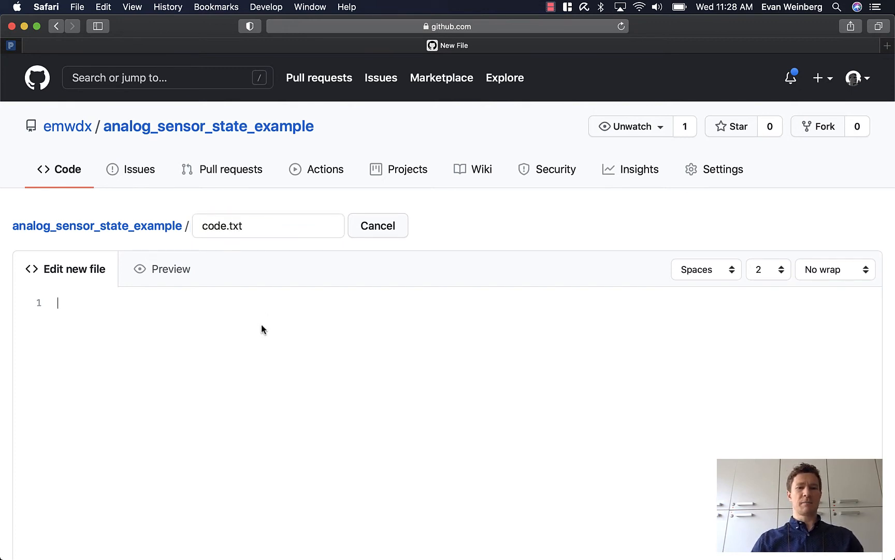
# Copy the entire JavaScript program from the MakeCode editor in Chrome and paste it into code.txt on GitHub in Safari.
pyautogui.hotkey('ctrl', 'Left')
pyautogui.hotkey('ctrl', 'Right')
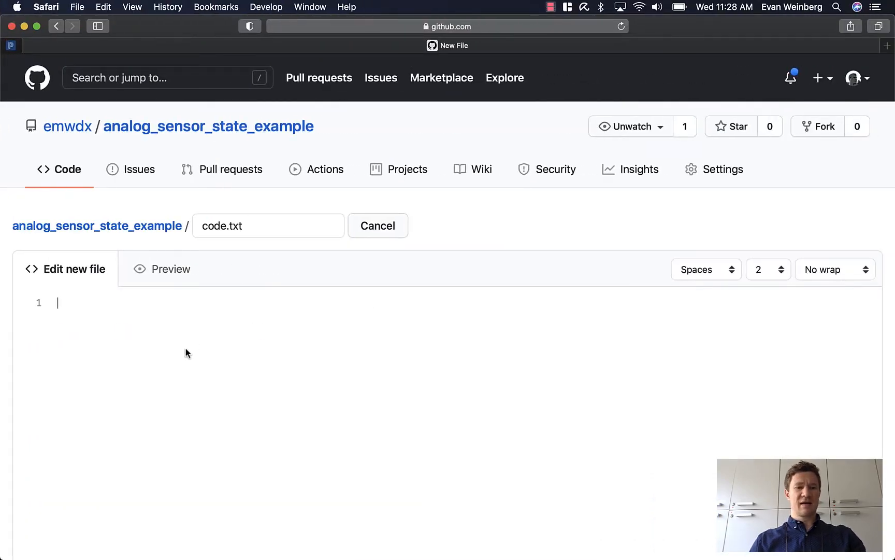
pyautogui.hotkey('ctrl', 'Left')
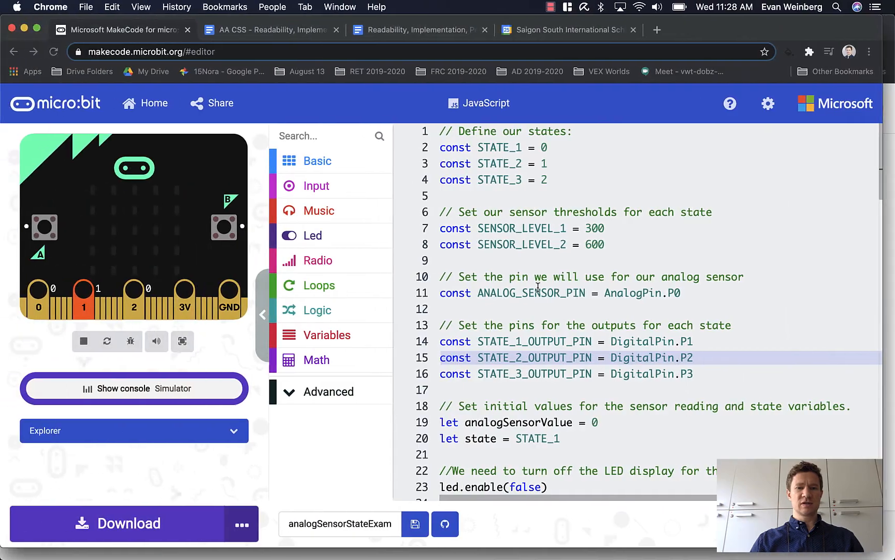
pyautogui.click(537, 293)
pyautogui.moveTo(442, 137); pyautogui.dragTo(580, 558)
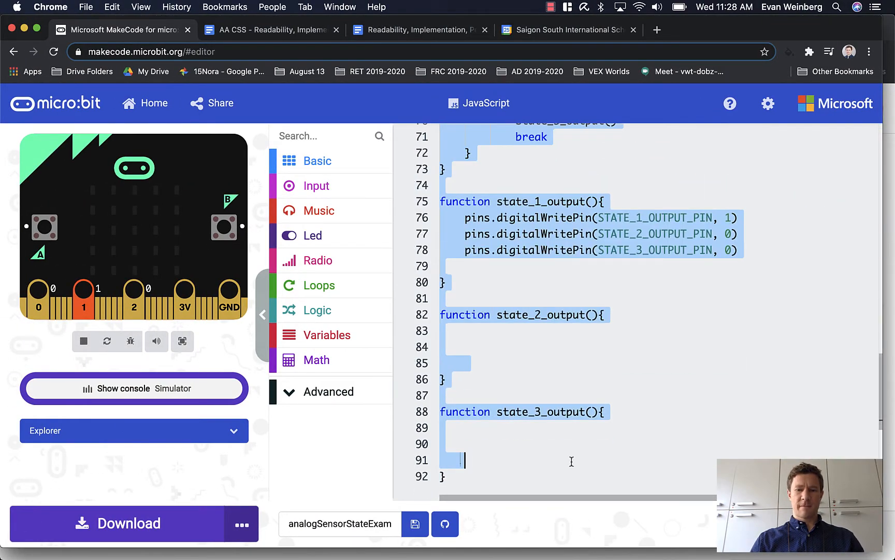
pyautogui.press('super+c')
pyautogui.hotkey('ctrl', 'Right')
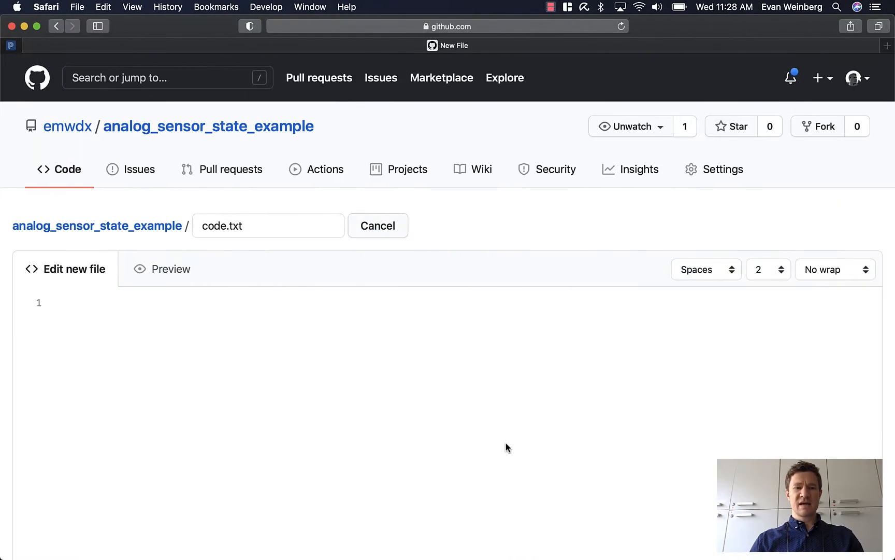
pyautogui.press('super+v')
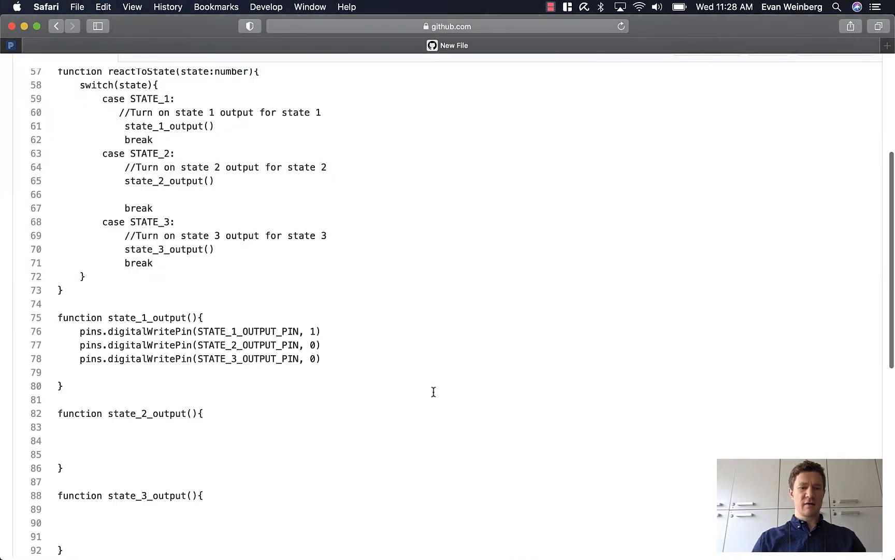
# Enter "This is the initial version of the file I uploaded." as the extended description of the commit for code.txt.
pyautogui.scroll(-5, 433, 392)
pyautogui.scroll(-3, 434, 391)
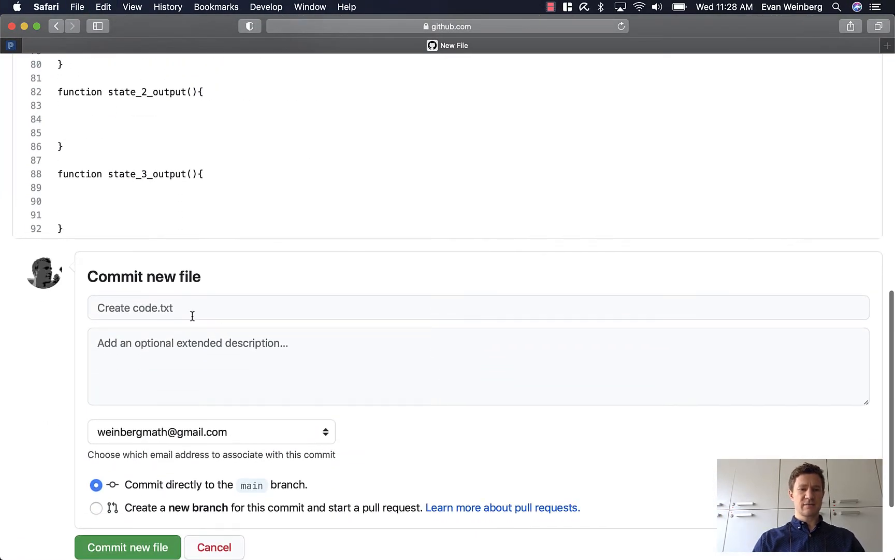
pyautogui.scroll(10, 192, 315)
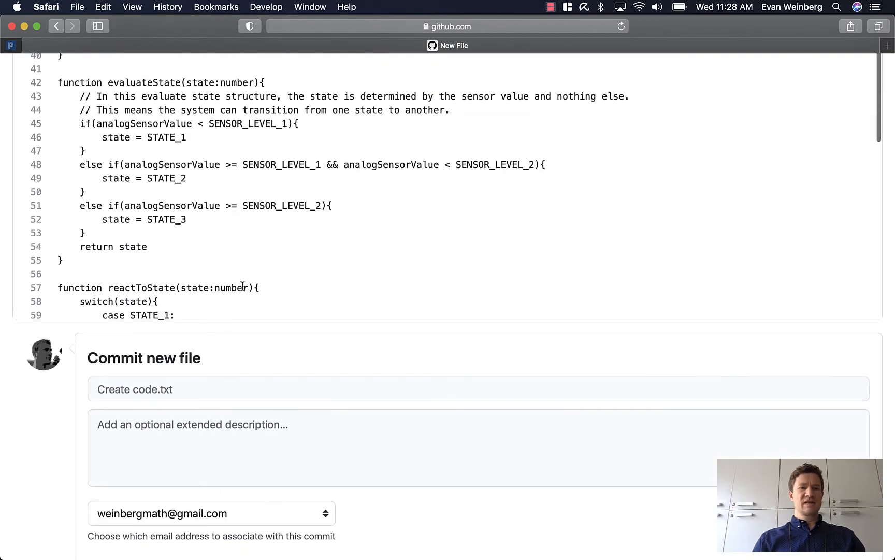
pyautogui.scroll(10, 242, 285)
pyautogui.scroll(-10, 244, 280)
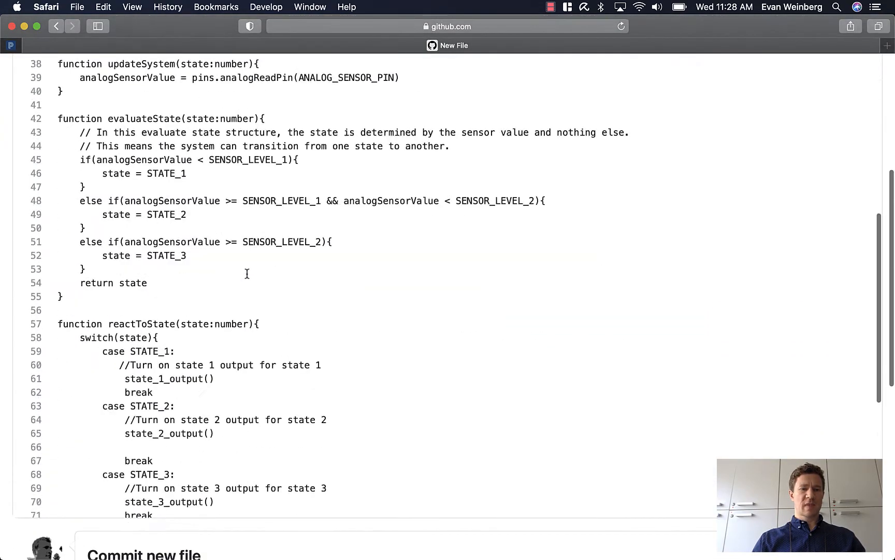
pyautogui.scroll(-15, 248, 274)
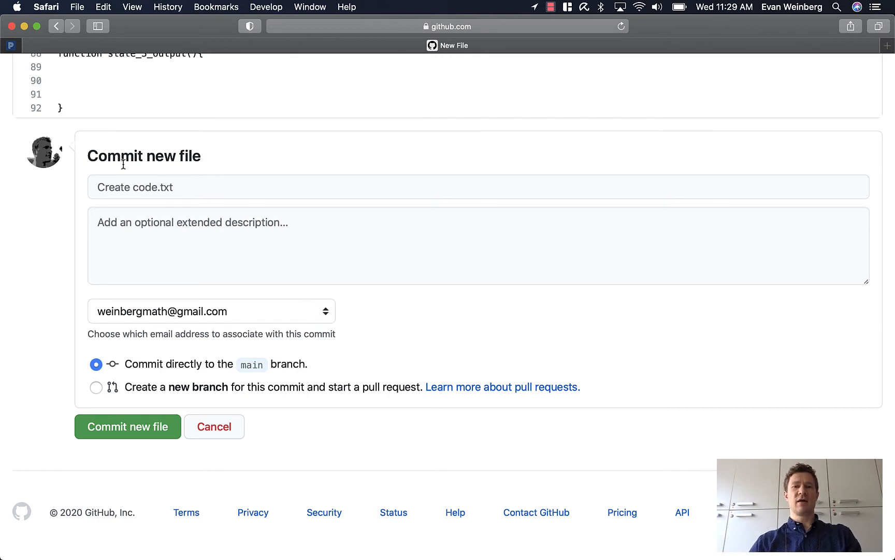
pyautogui.click(140, 188)
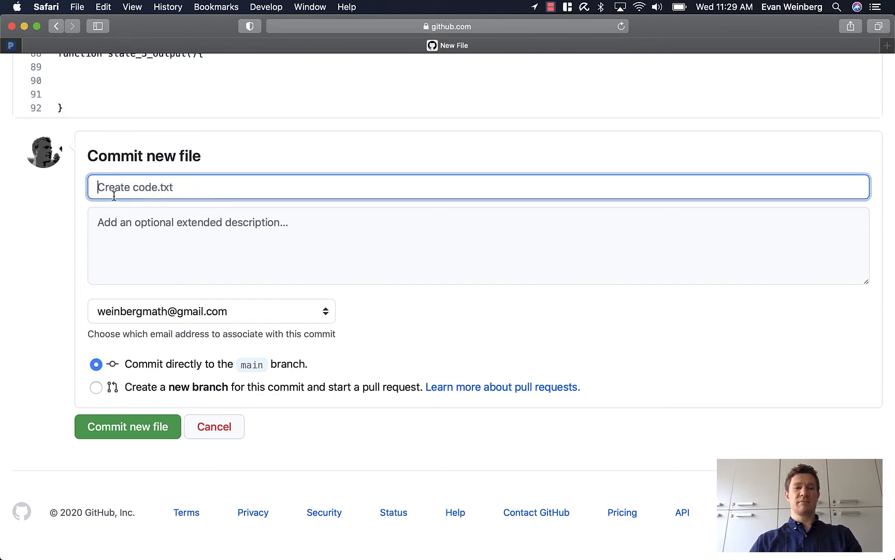
pyautogui.click(176, 232)
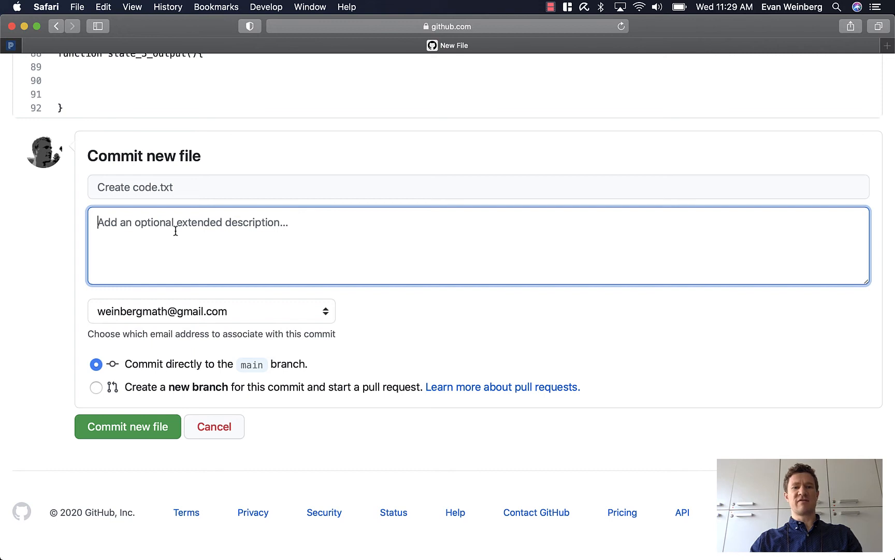
pyautogui.write('This')
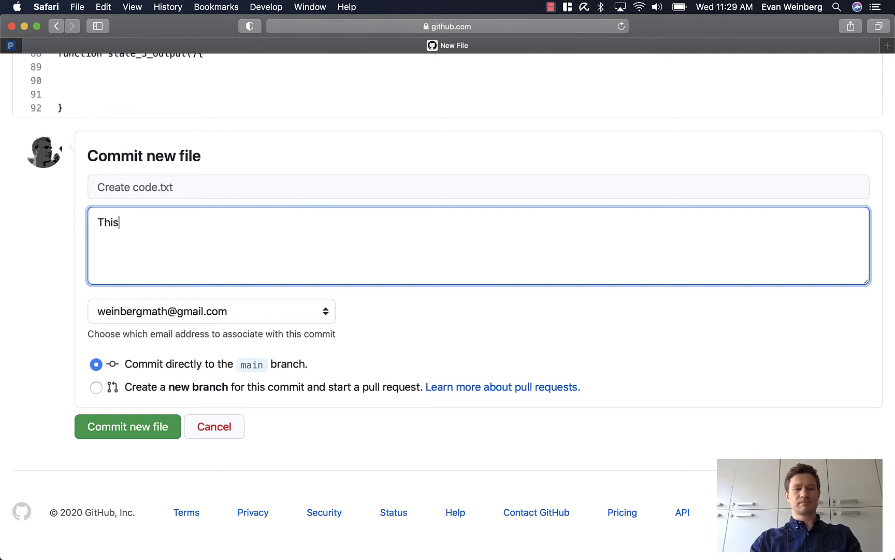
pyautogui.write(' is the initial versi')
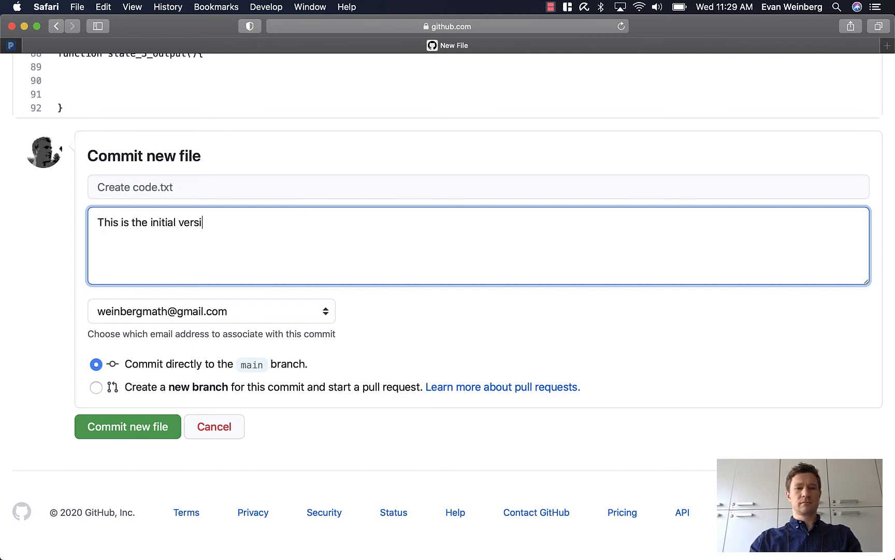
pyautogui.write('on of the file I up')
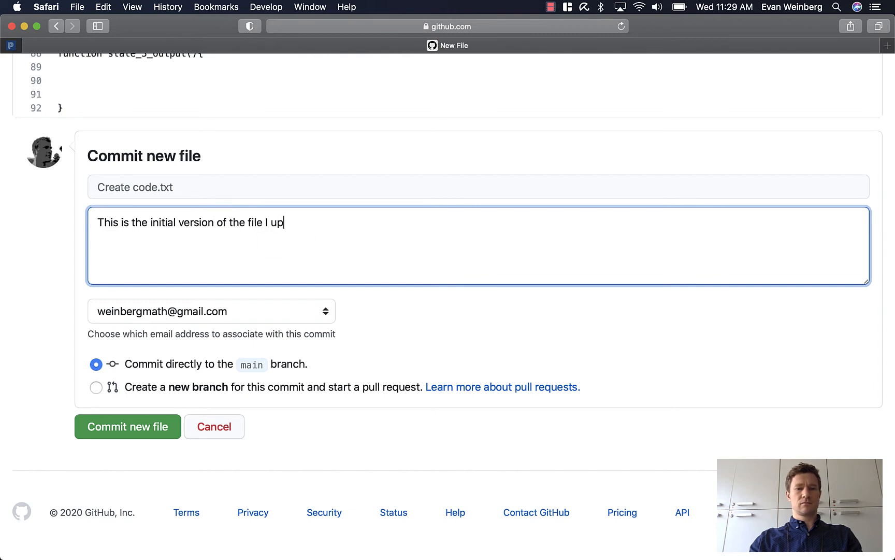
pyautogui.write('loaded.')
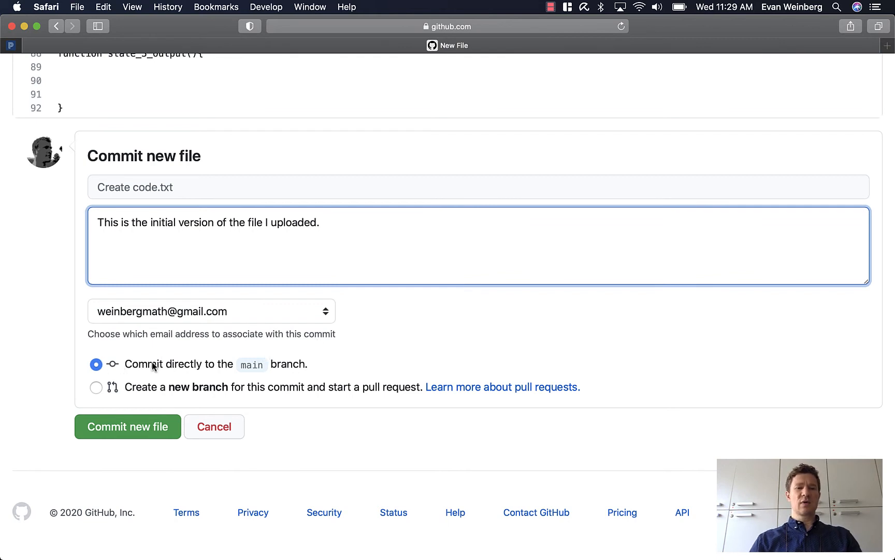
# Associate the commit with the school e-mail address and commit the new file directly to the main branch.
pyautogui.click(259, 313)
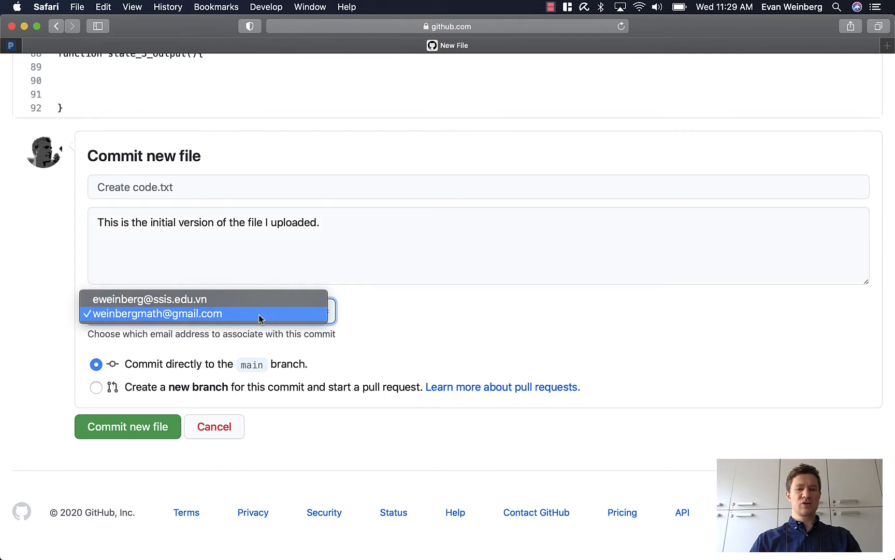
pyautogui.click(253, 300)
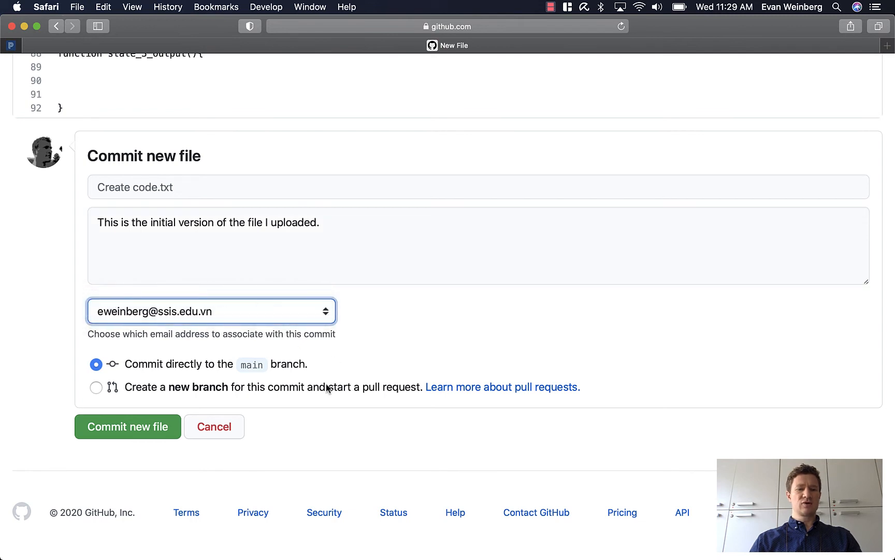
pyautogui.click(147, 429)
# Open code.txt from the repository's main page, review the committed code and return to the main page.
pyautogui.scroll(-1, 511, 439)
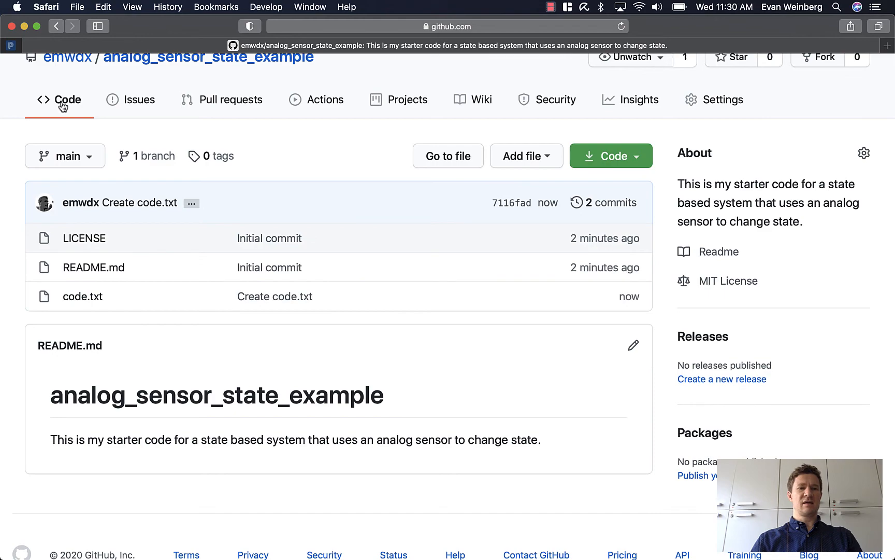
pyautogui.click(86, 300)
pyautogui.scroll(-7, 394, 404)
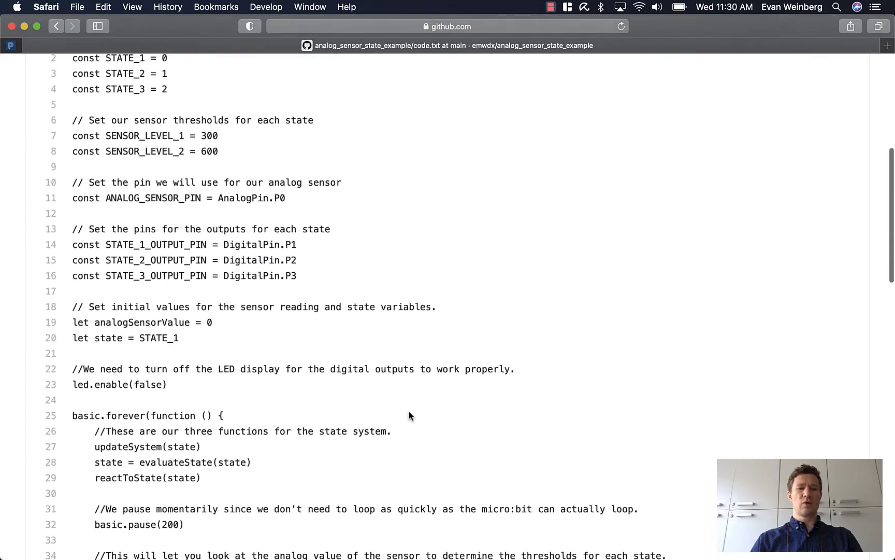
pyautogui.scroll(-15, 408, 415)
pyautogui.scroll(20, 408, 415)
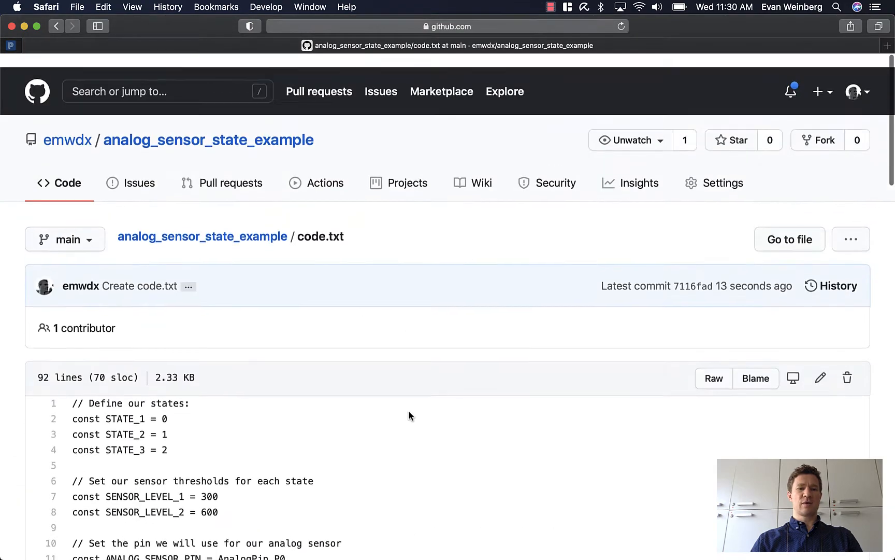
pyautogui.scroll(-5, 409, 411)
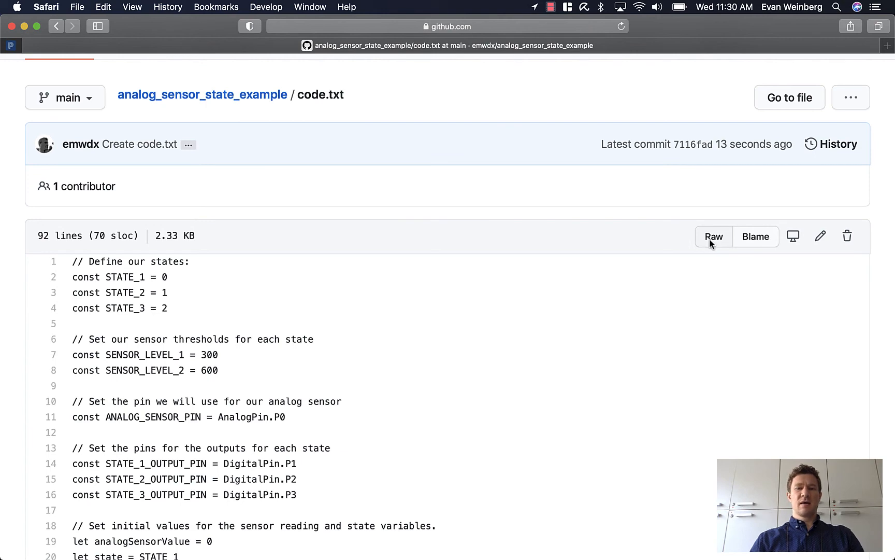
pyautogui.click(55, 29)
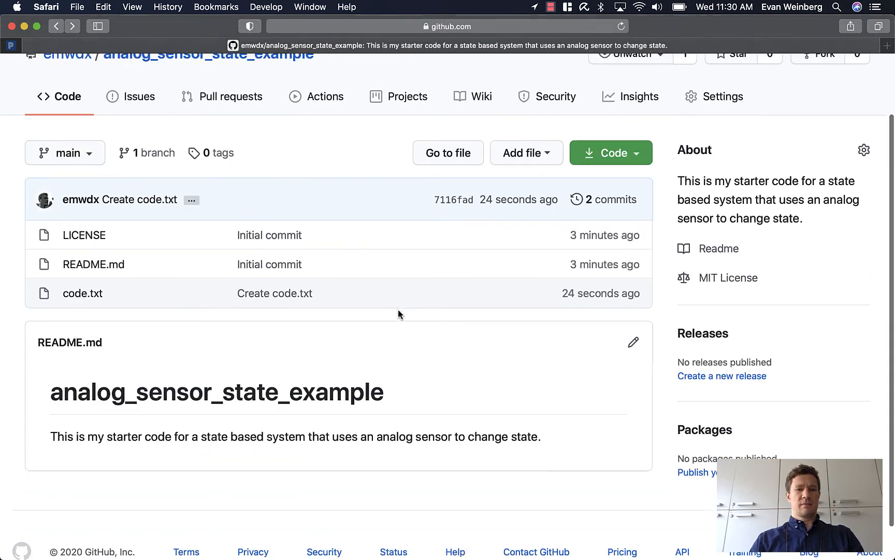
# Open the repository's commit history, examine the changes made in the Initial commit and return to the commit list.
pyautogui.scroll(2, 398, 309)
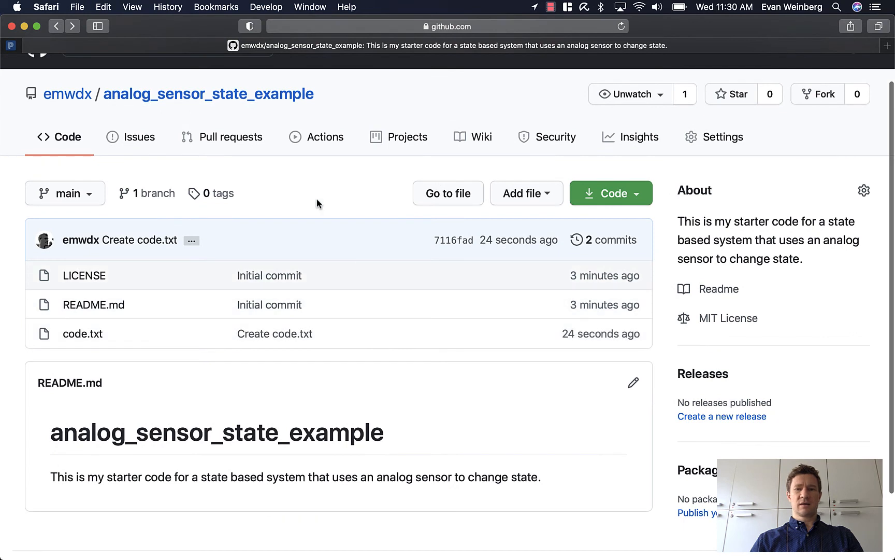
pyautogui.scroll(1, 317, 199)
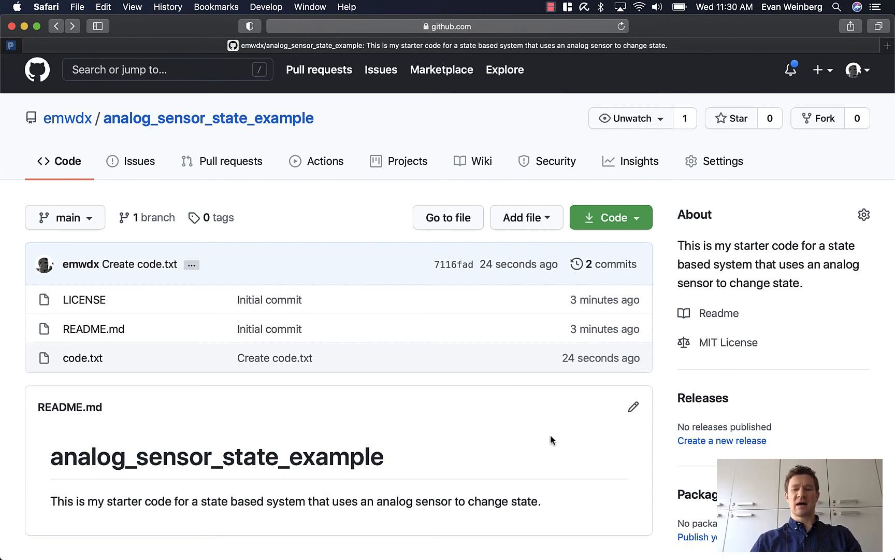
pyautogui.scroll(-2, 551, 437)
pyautogui.scroll(2, 551, 439)
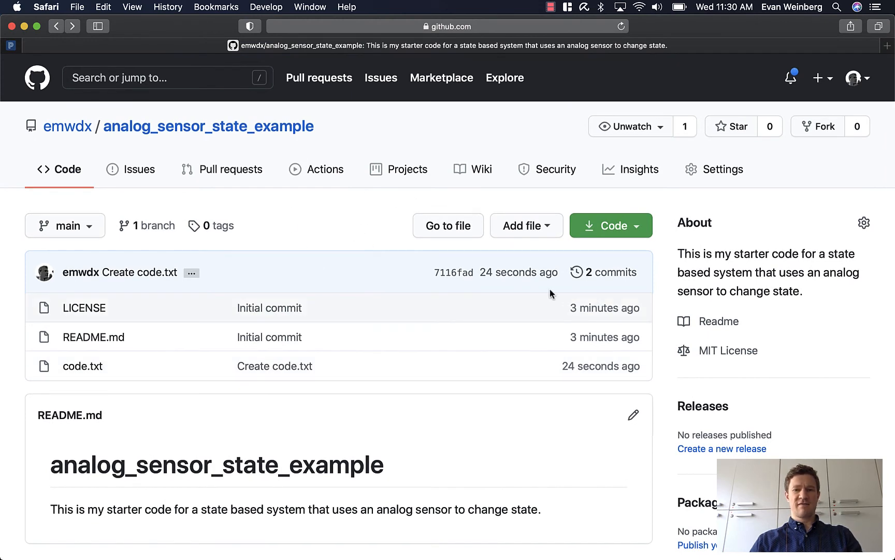
pyautogui.click(600, 278)
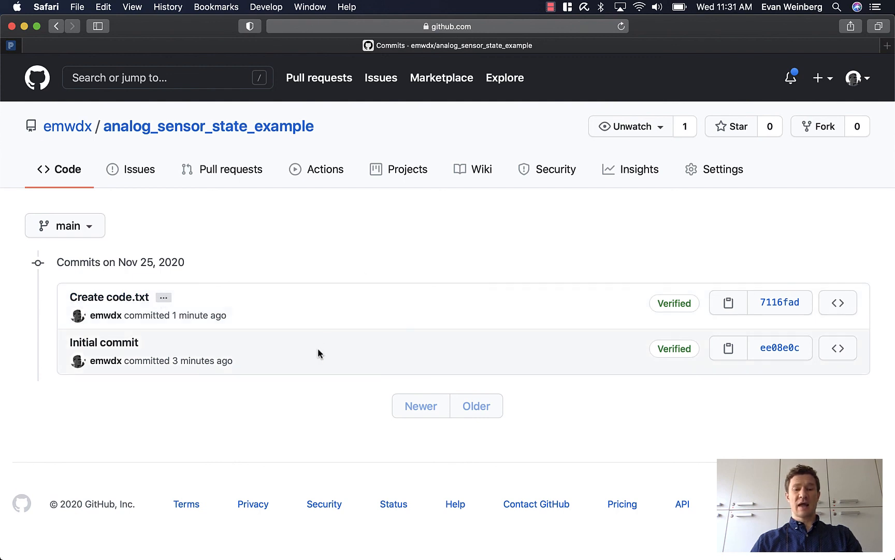
pyautogui.click(783, 351)
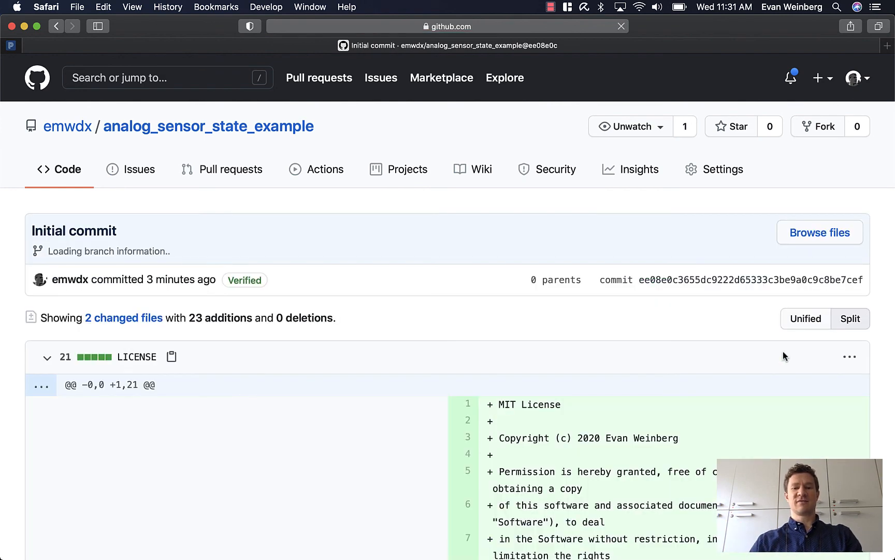
pyautogui.scroll(-4, 783, 352)
pyautogui.scroll(5, 783, 352)
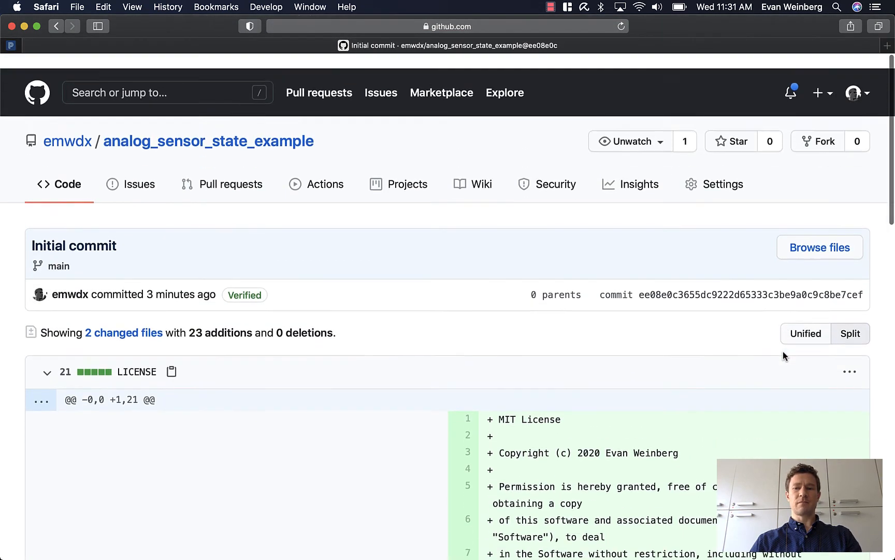
pyautogui.click(56, 26)
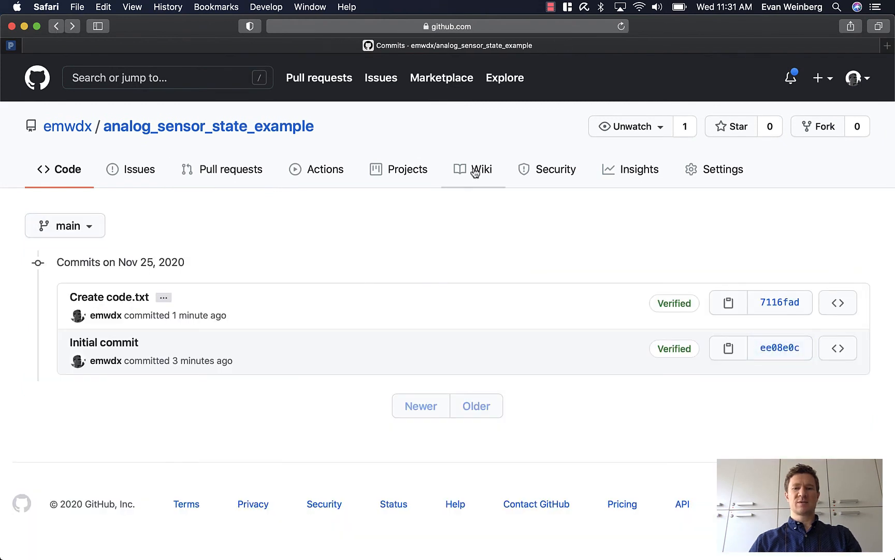